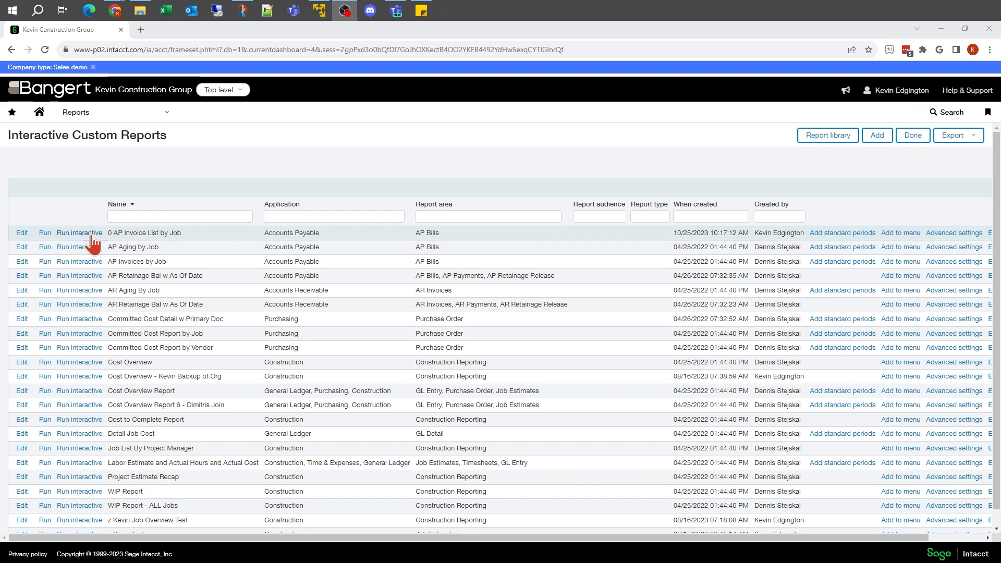
Open the "0 AP Invoice List by Job" report for editing and show the Vendor column's options in the results table.
left_click(22, 233)
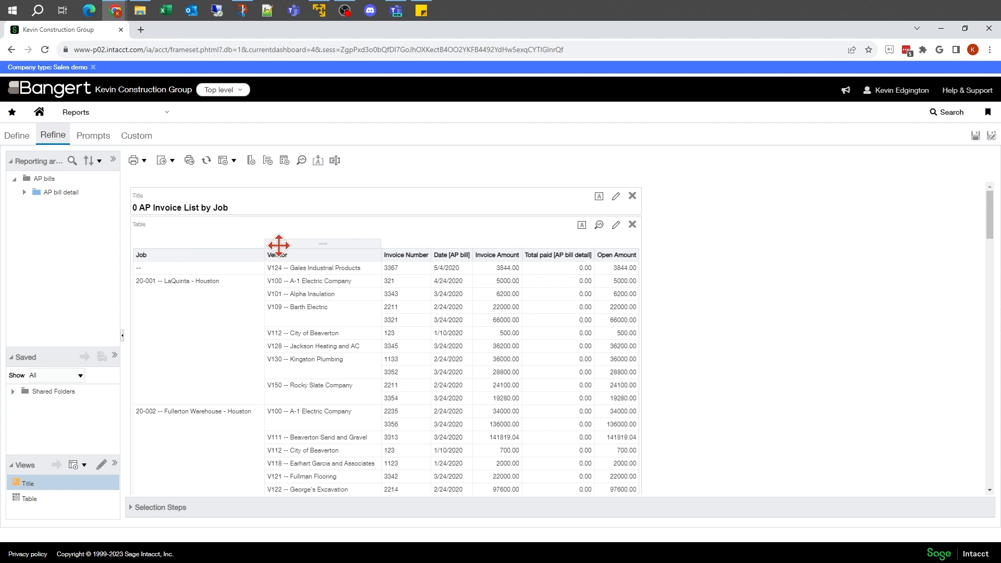
left_click_drag(292, 243, 315, 240)
right_click(316, 242)
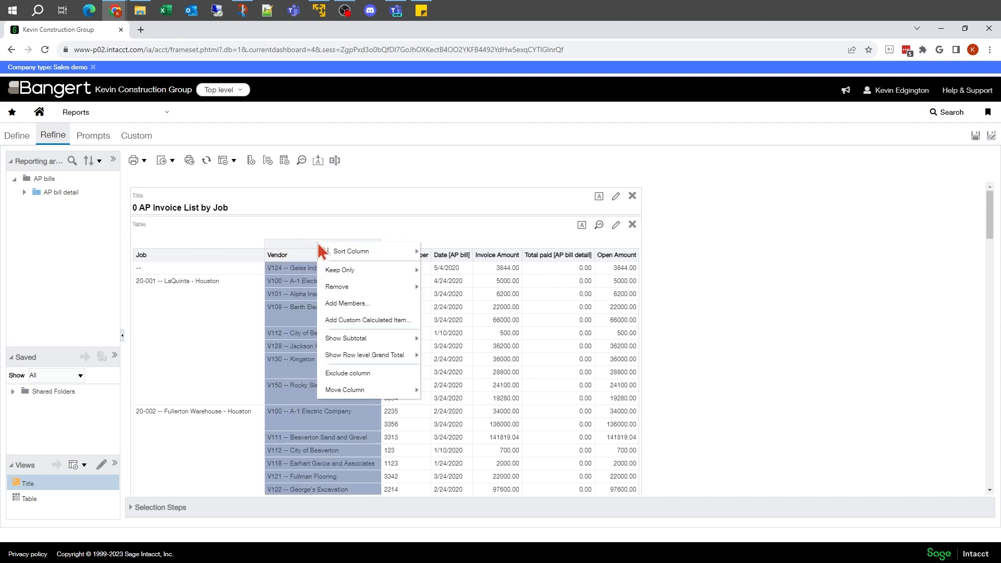
mouse_move(329, 254)
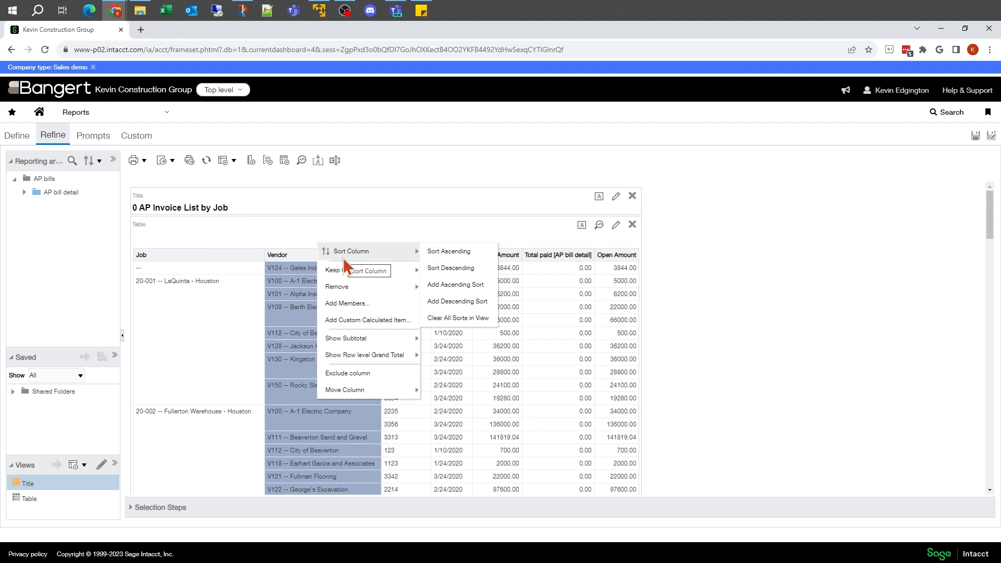
In the report definition, set the Vendor column's value suppression to Repeat.
left_click(15, 135)
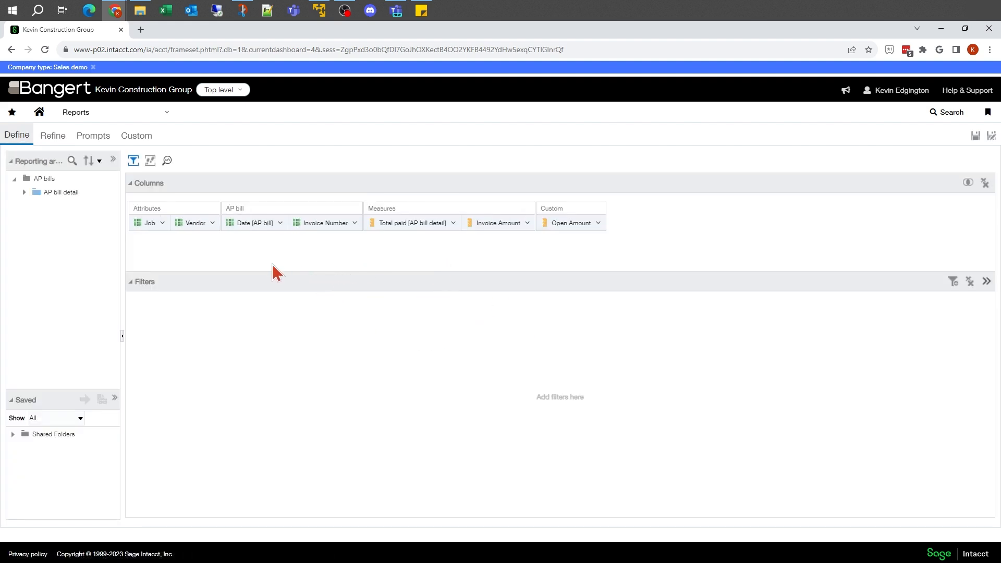
left_click(212, 223)
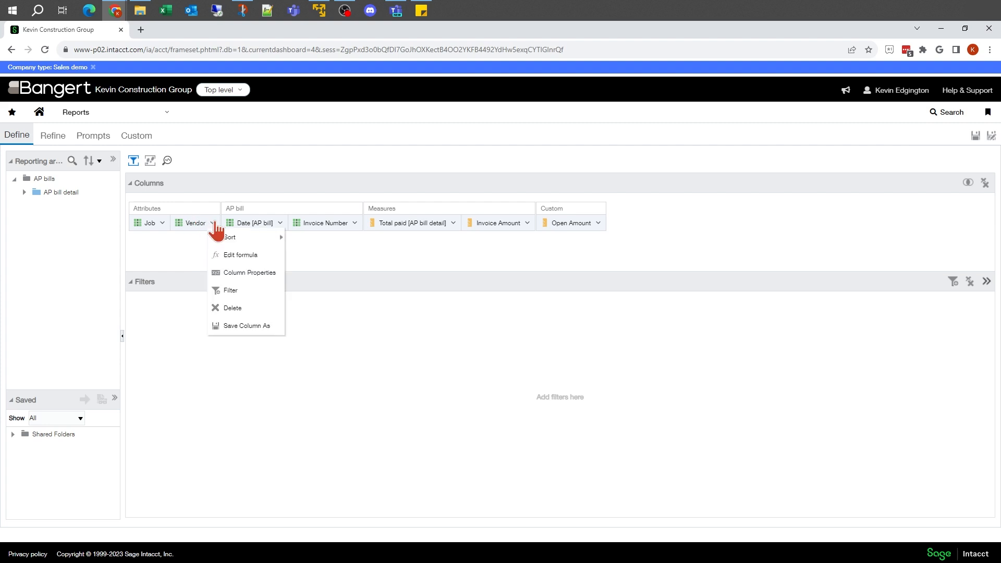
left_click(239, 273)
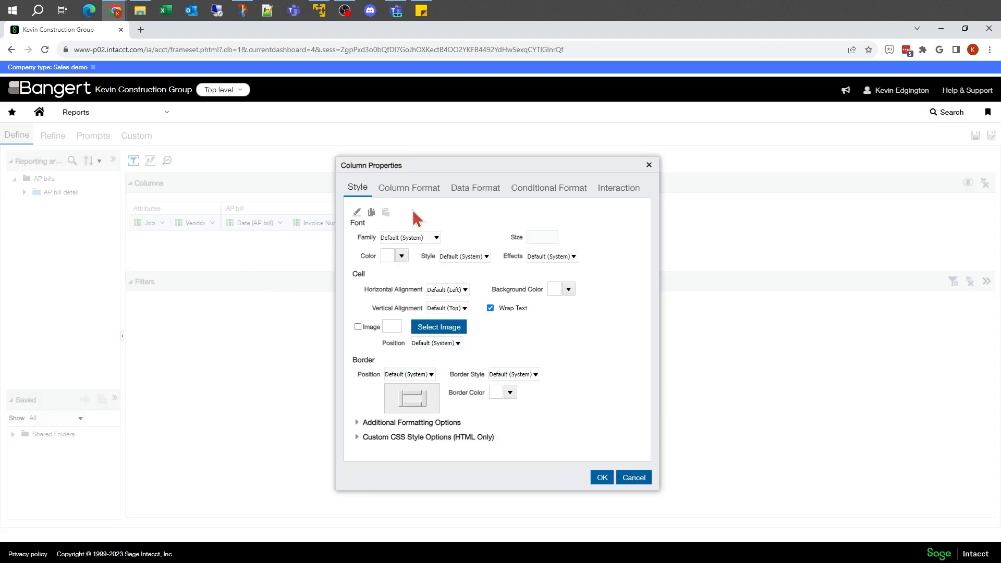
left_click(408, 191)
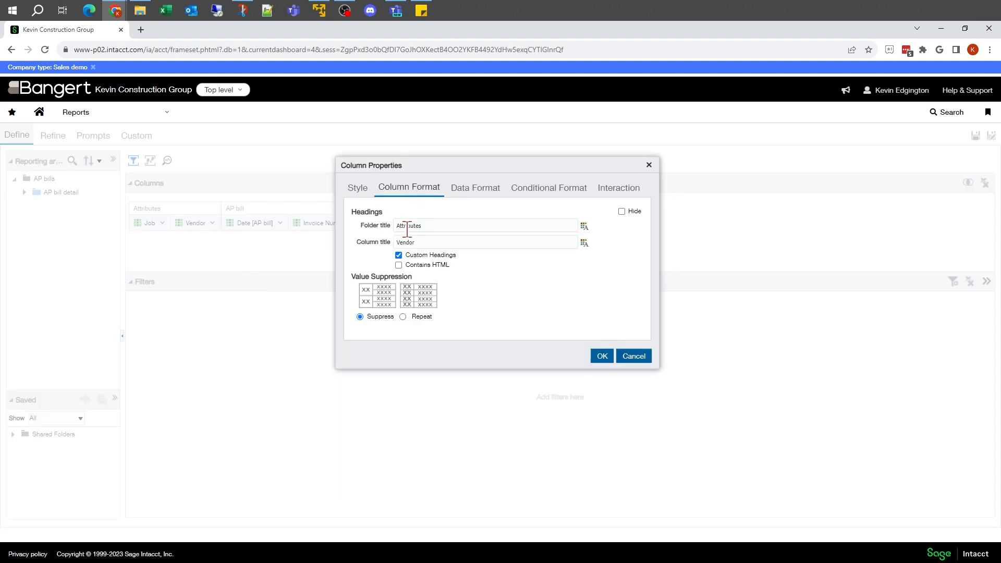
left_click_drag(426, 242, 391, 243)
left_click(404, 317)
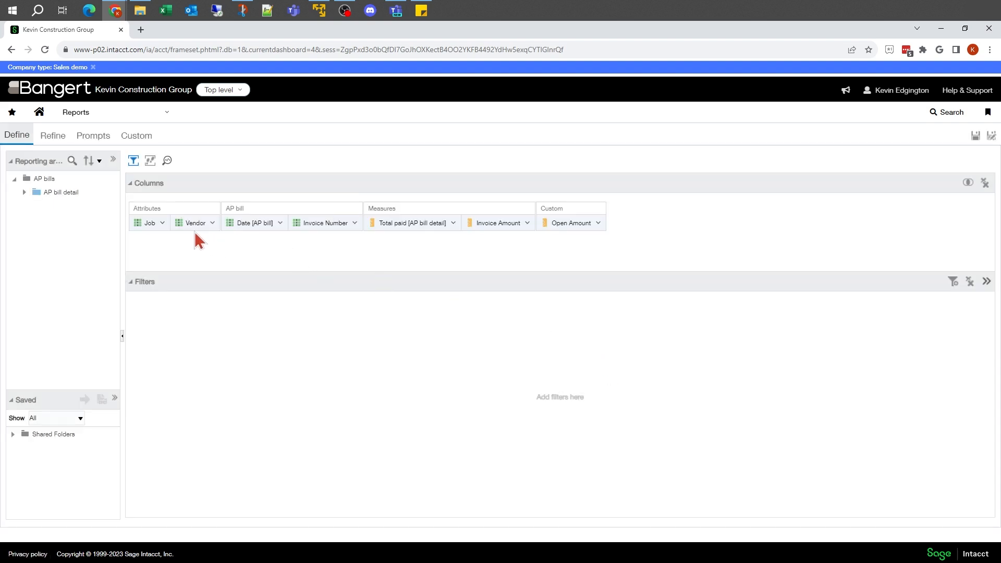
Set the Job column's value suppression to Repeat and preview the refined report results.
left_click(163, 224)
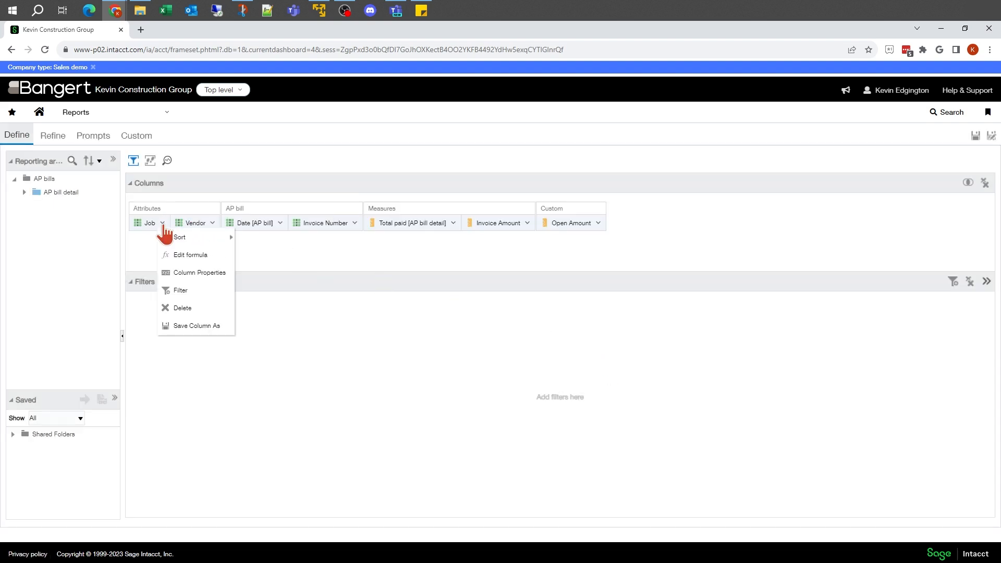
left_click(192, 272)
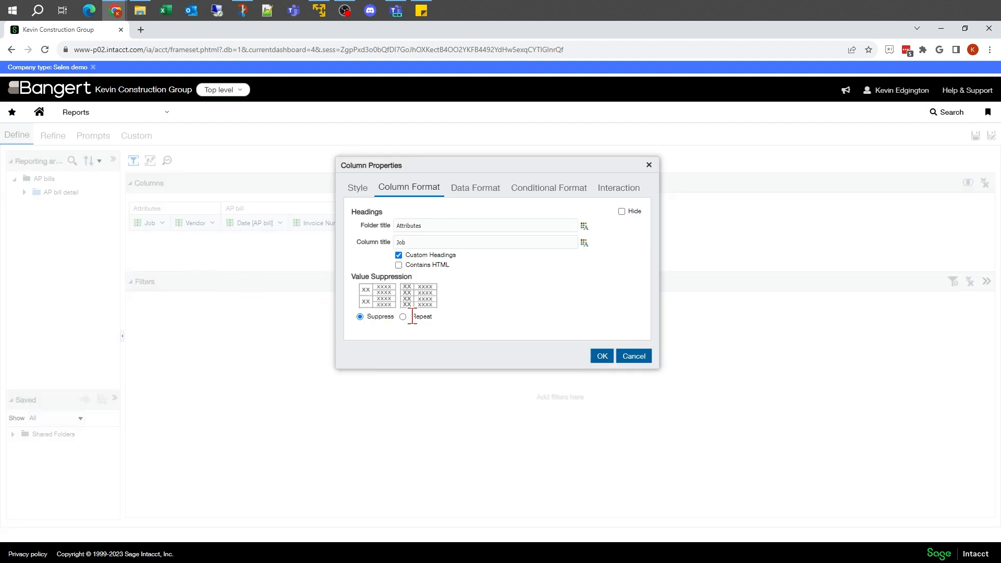
left_click(603, 357)
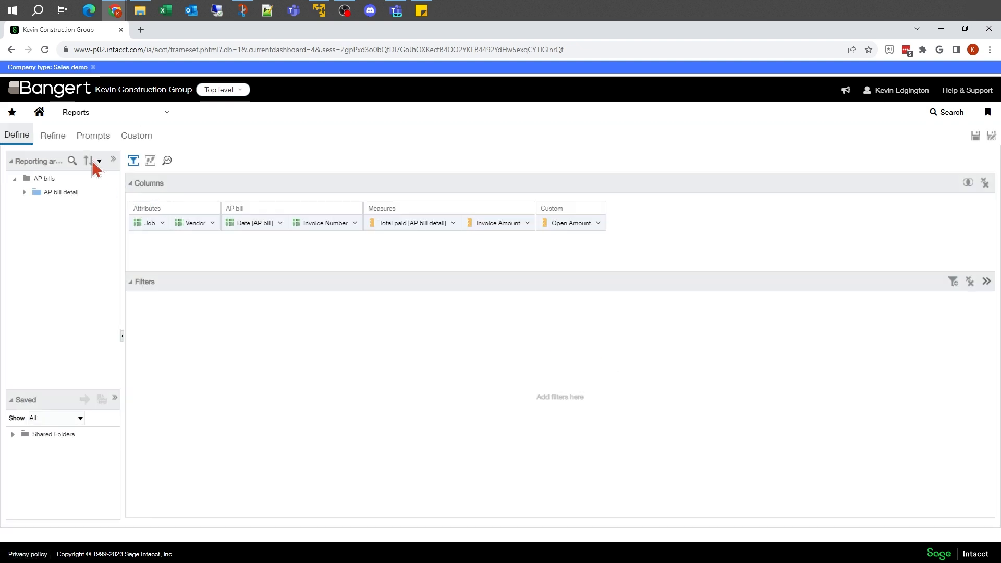
left_click(54, 138)
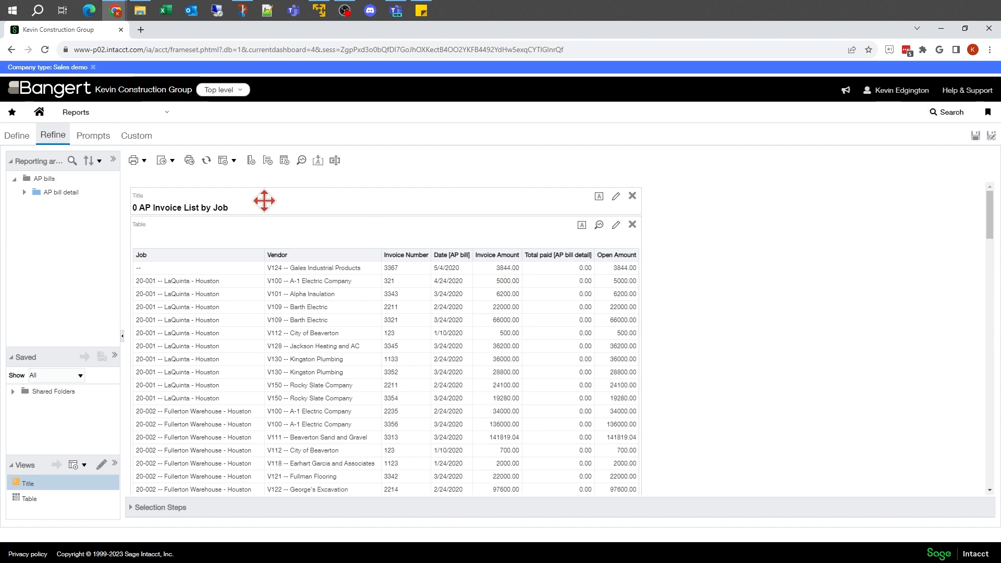
Return to the report definition and enable overriding the default data format for the Invoice Amount column.
left_click(17, 136)
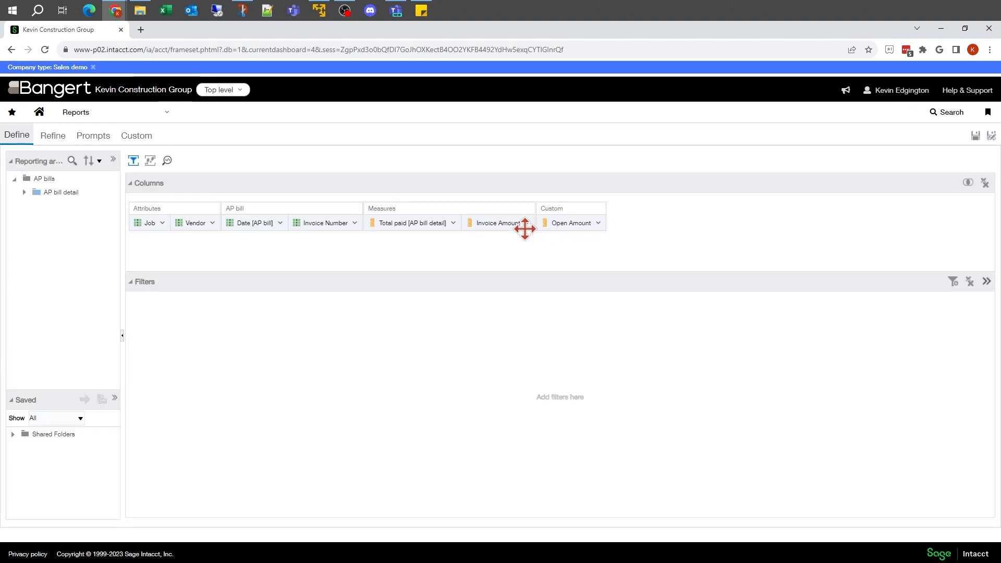
left_click(527, 227)
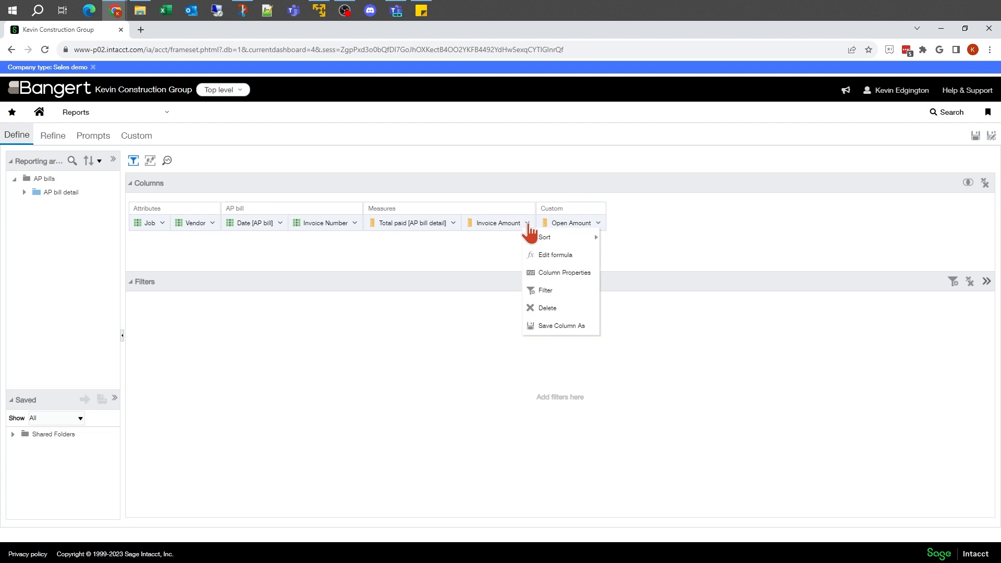
left_click(534, 271)
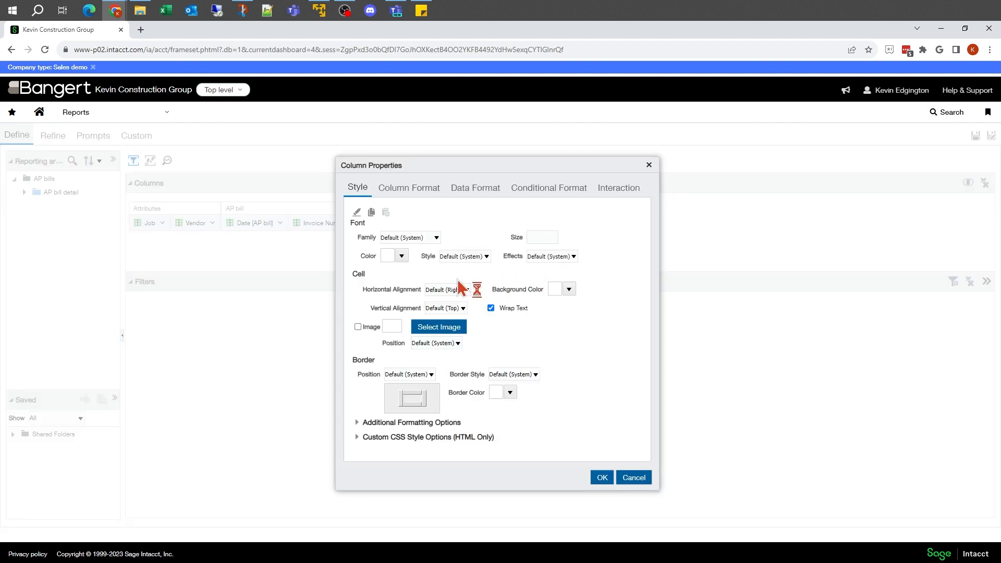
left_click(474, 194)
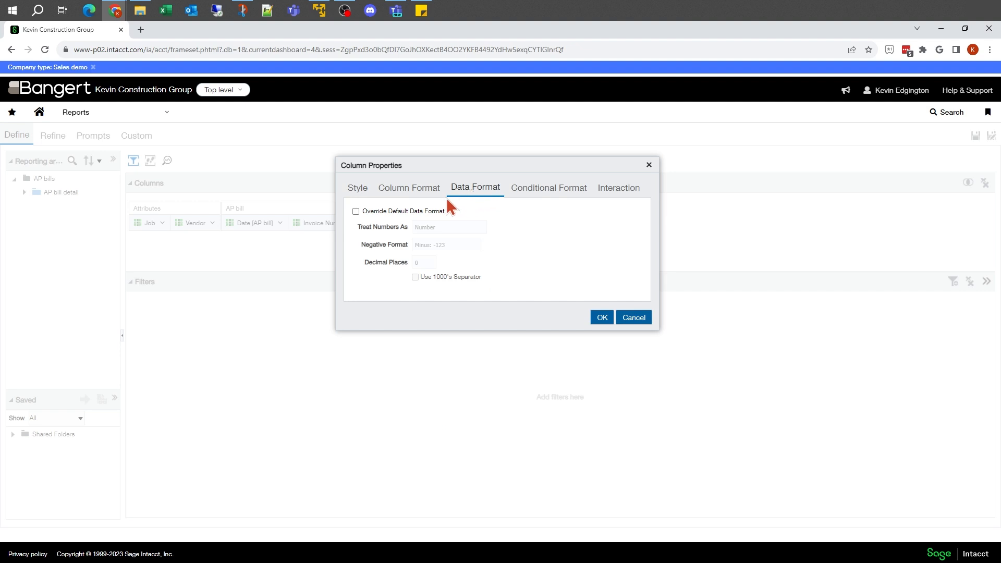
left_click(357, 211)
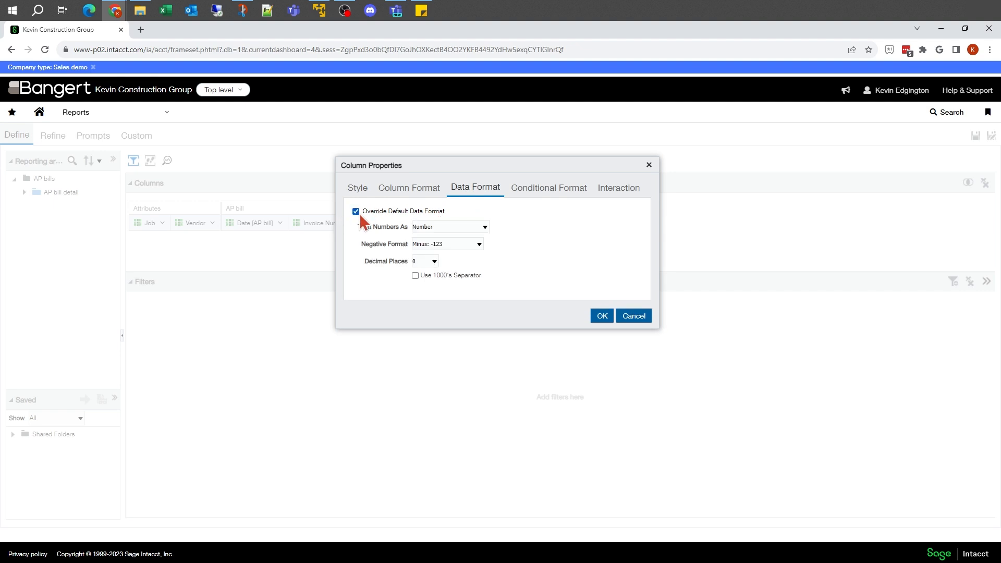
Try treating the Invoice Amount numbers as Currency, and switch them back to Number.
left_click(486, 226)
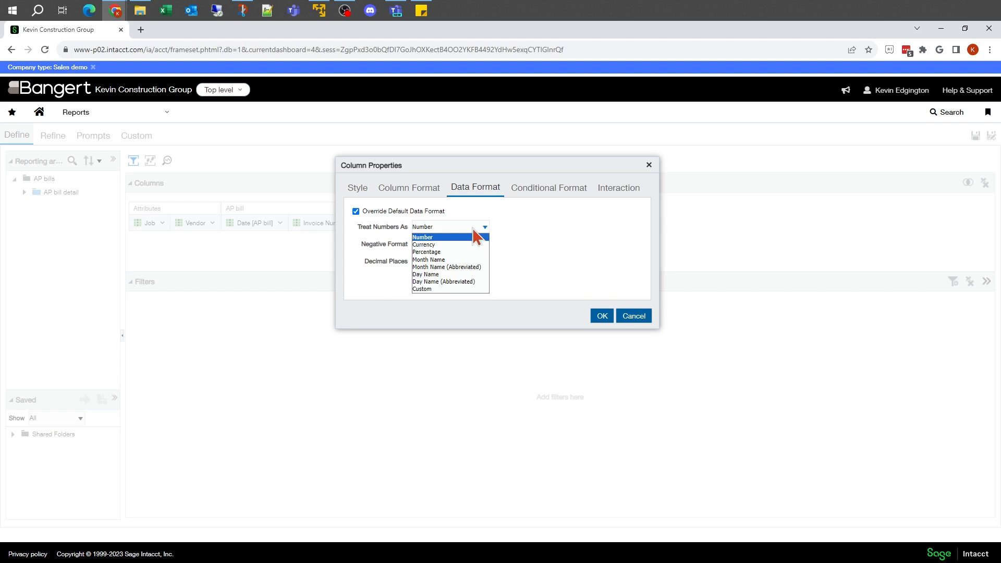
left_click(438, 246)
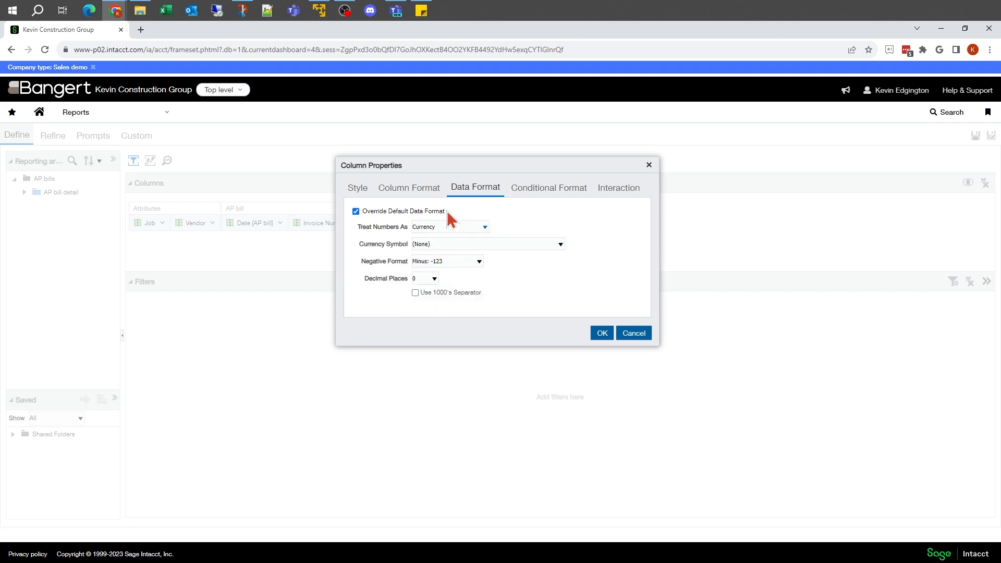
left_click(485, 227)
left_click(455, 237)
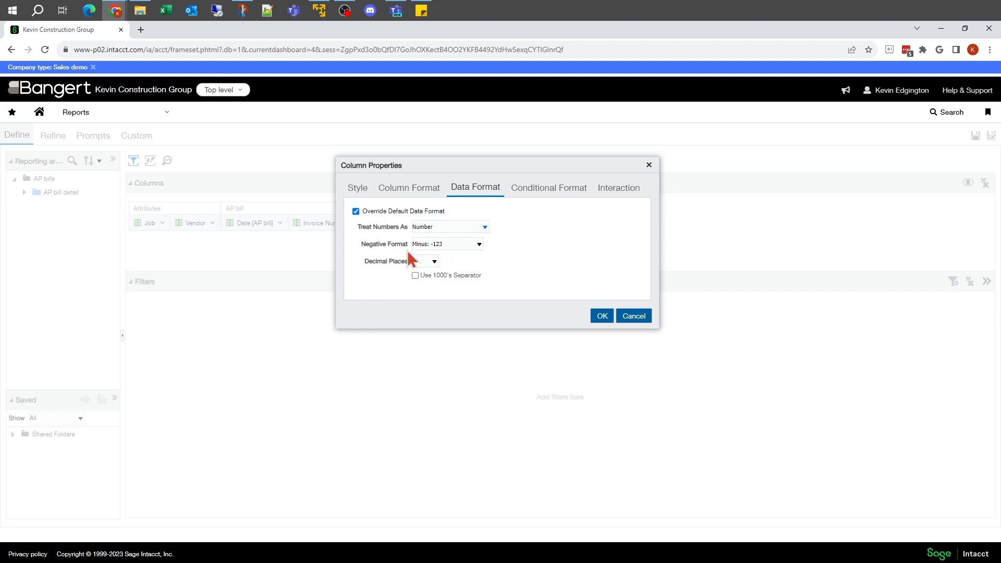
Review the negative format and decimal place choices available for the Number treatment.
left_click(479, 245)
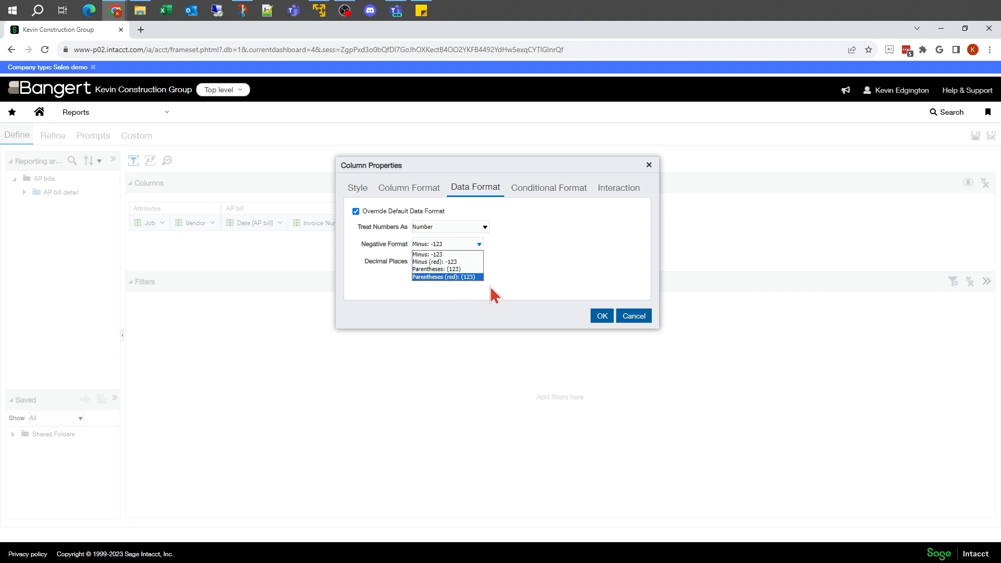
left_click(496, 245)
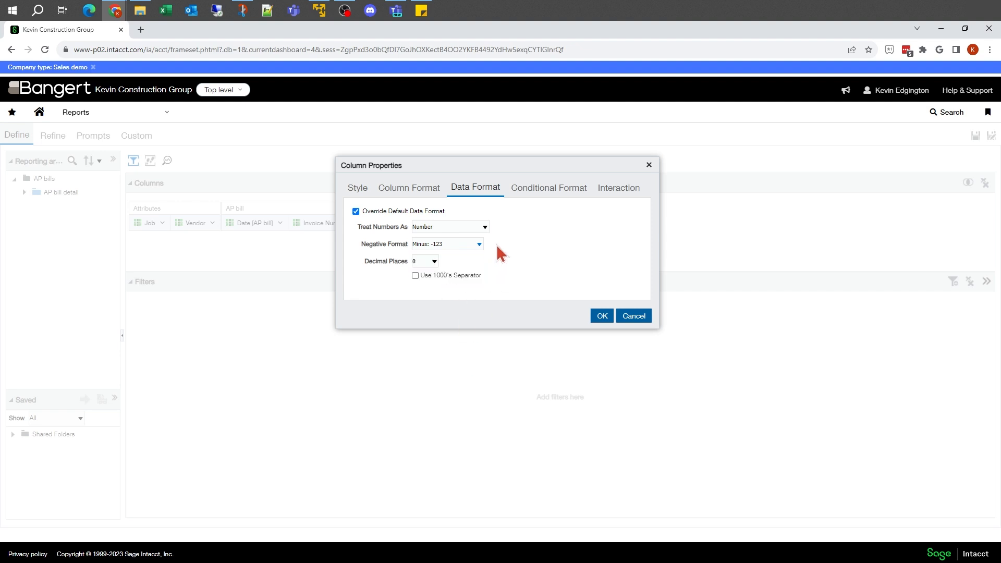
left_click(434, 260)
left_click(434, 261)
left_click(434, 261)
left_click(434, 260)
Try the Currency treatment for Invoice Amount and look through its currency symbol and negative format choices.
left_click(487, 227)
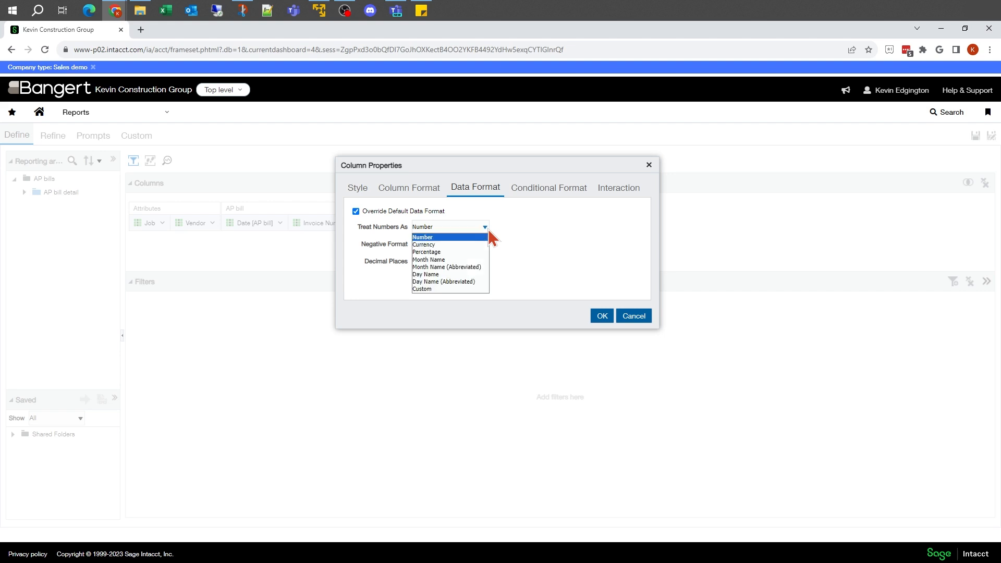
left_click(453, 246)
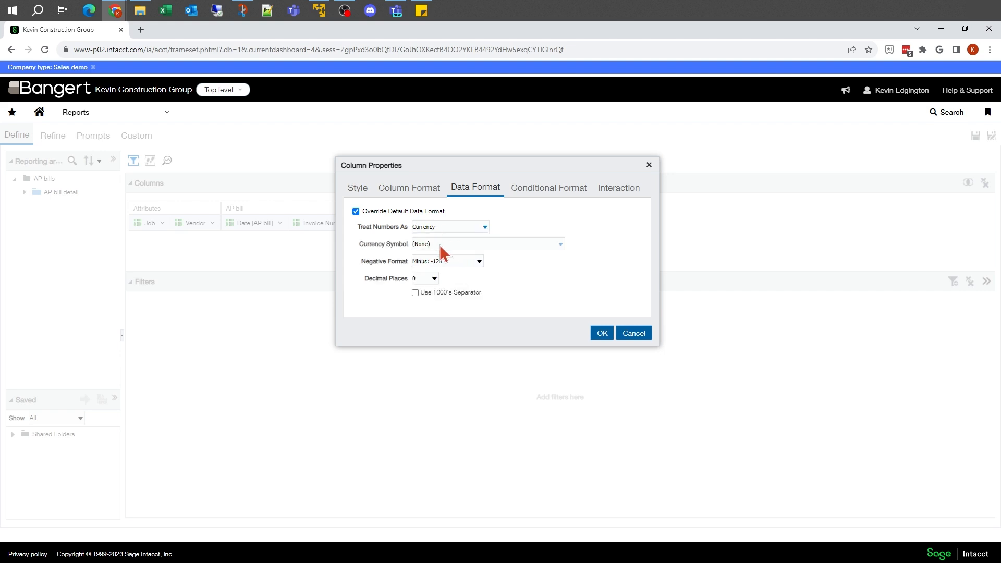
left_click(445, 245)
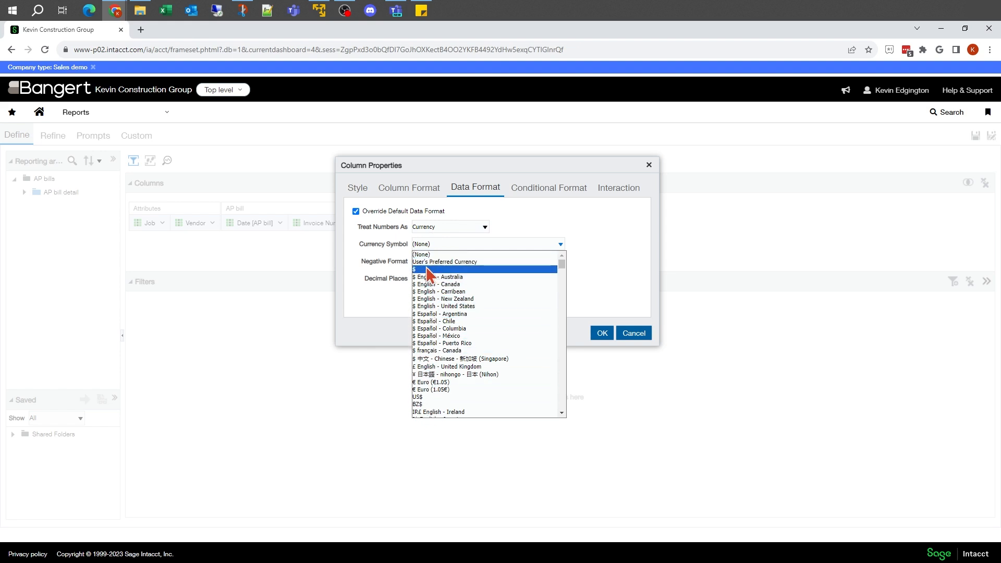
left_click(436, 248)
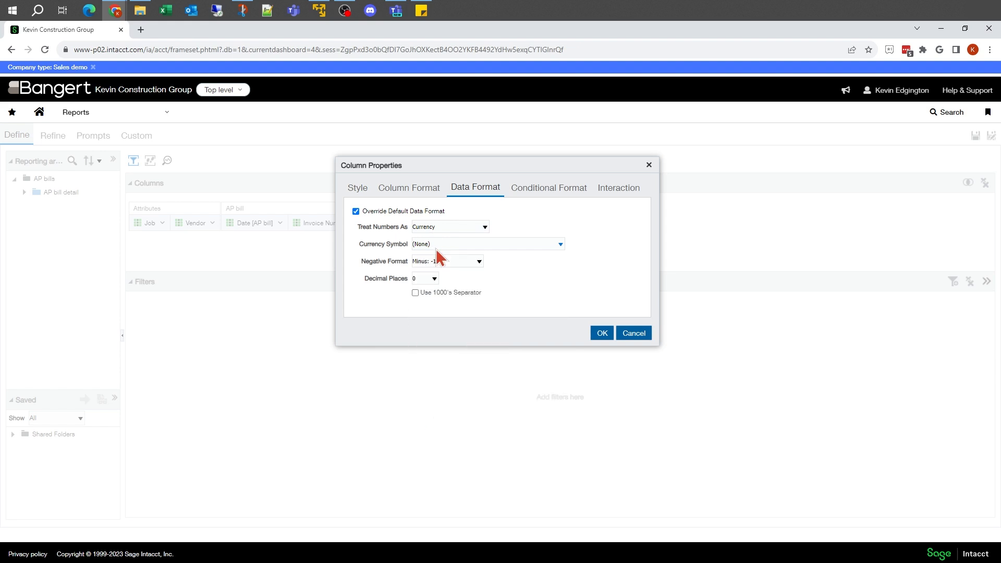
left_click(436, 265)
left_click(436, 269)
Try the Percentage and Month Name treatments for Invoice Amount, and return it to Number.
left_click(485, 228)
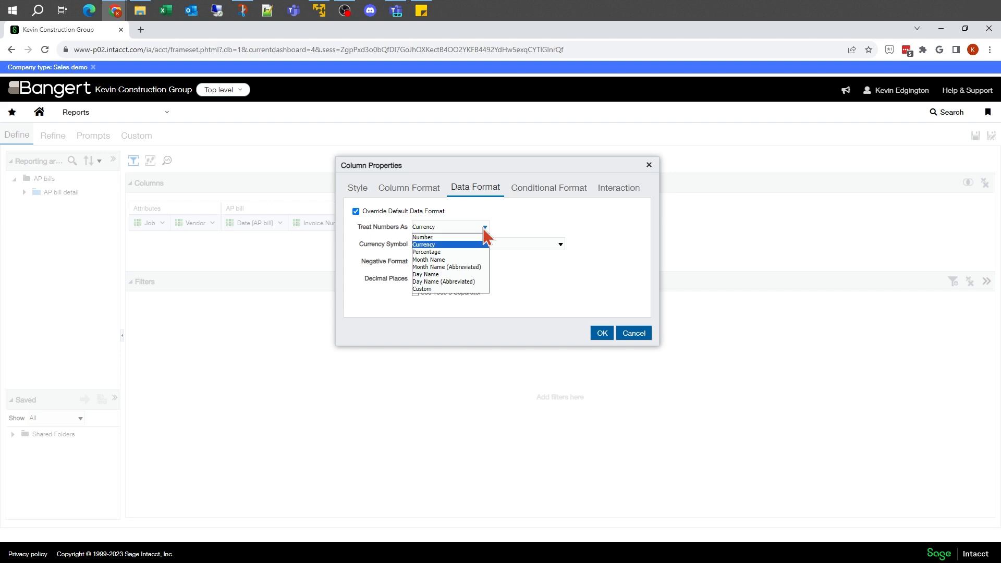
left_click(449, 252)
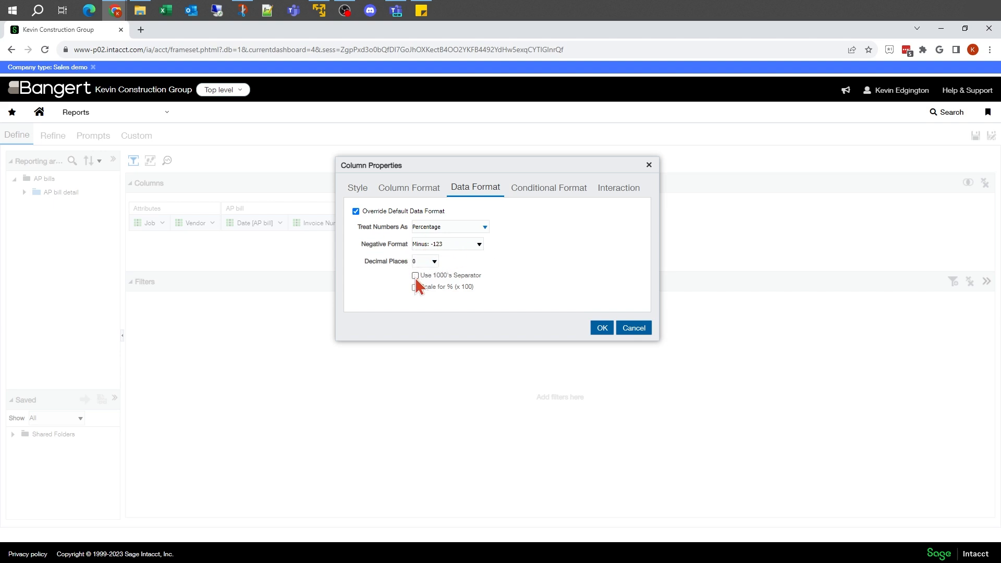
left_click(486, 228)
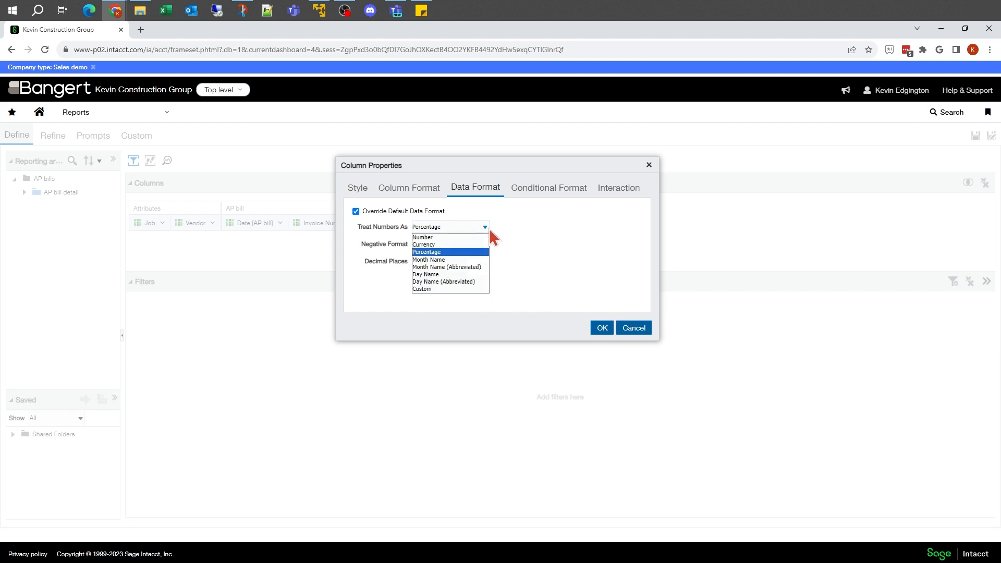
left_click(446, 260)
left_click(452, 228)
left_click(452, 228)
left_click(452, 228)
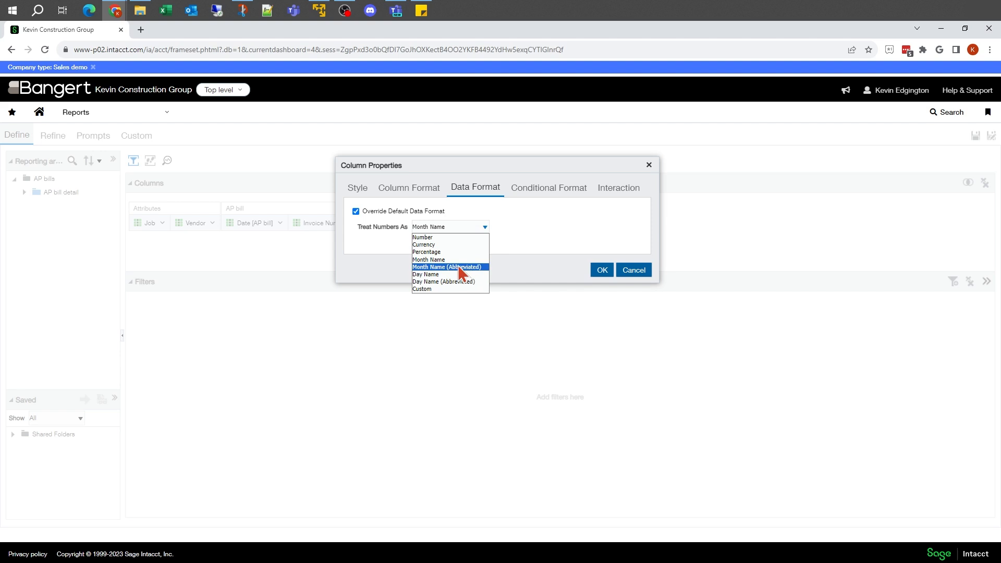
left_click(446, 239)
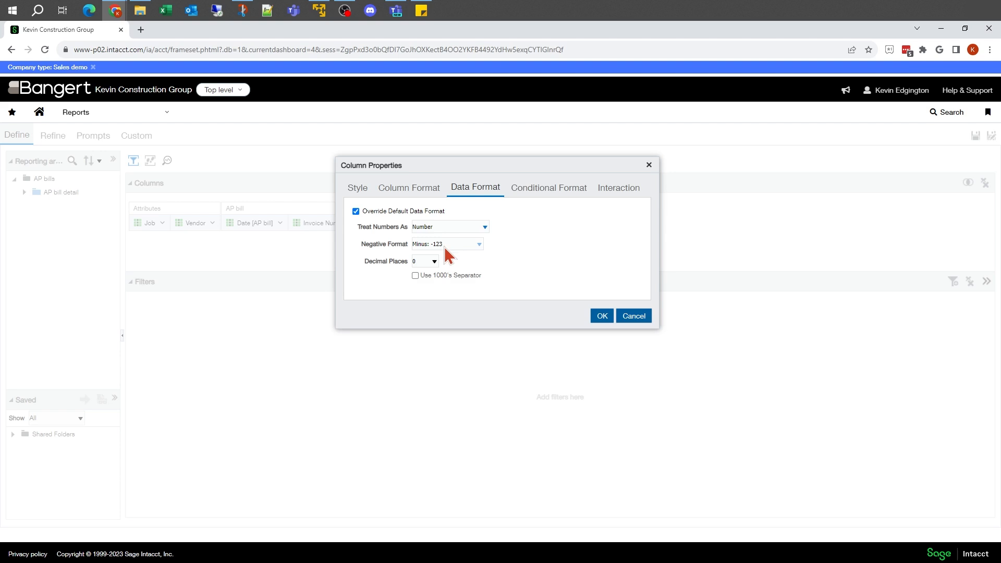
Format Invoice Amount with negatives as Minus (red): -123, 0 decimal places and the 1000's separator, and apply it.
left_click(456, 256)
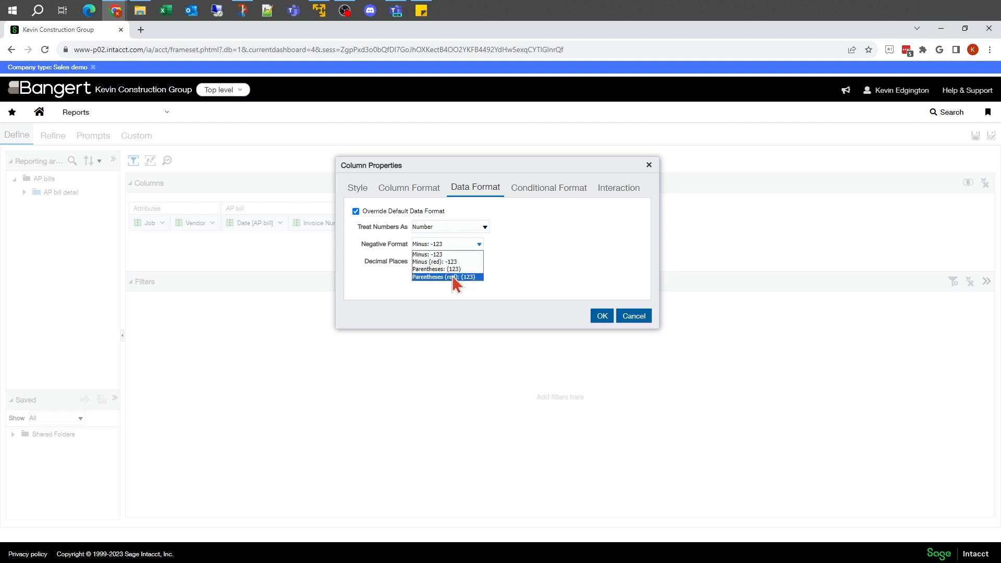
left_click(449, 262)
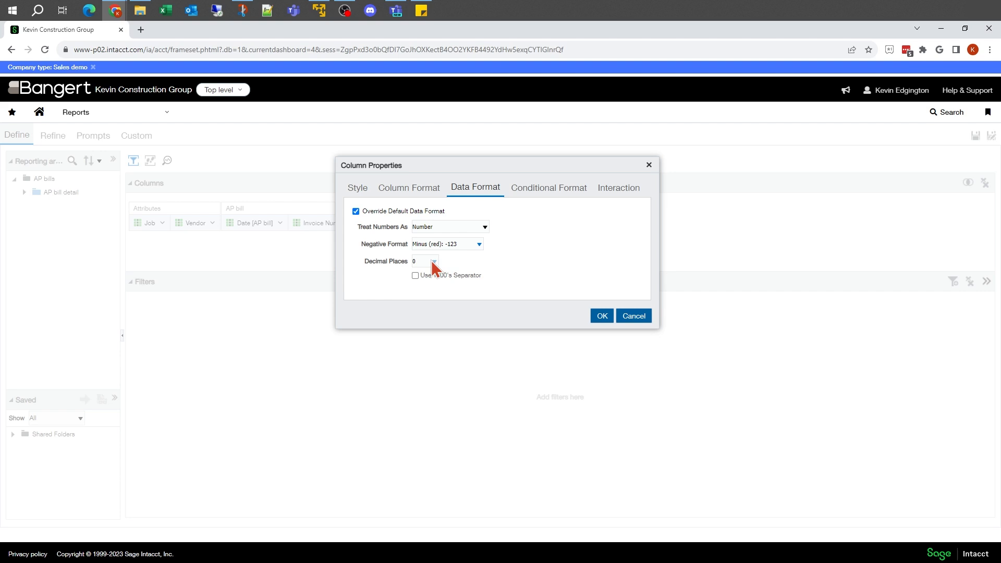
left_click(432, 262)
left_click(424, 273)
left_click(416, 275)
left_click(603, 316)
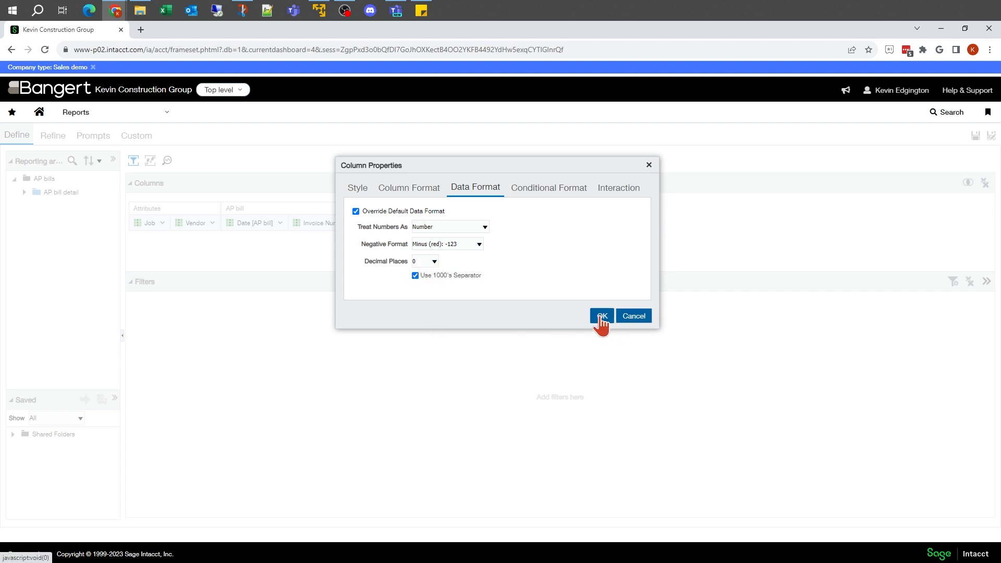
Preview the report data to check the Invoice Amount formatting, and return to the column definitions.
left_click(211, 223)
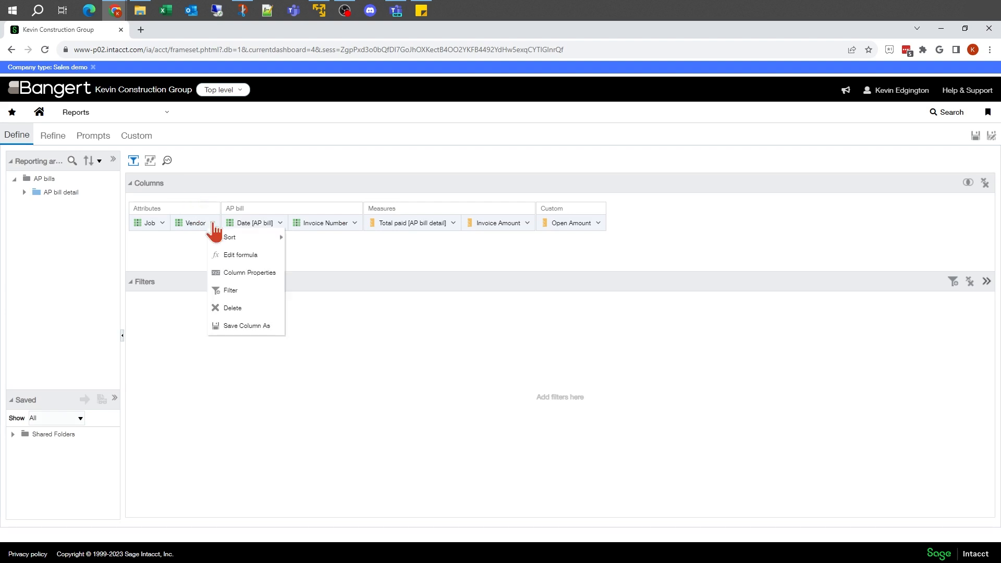
left_click(54, 133)
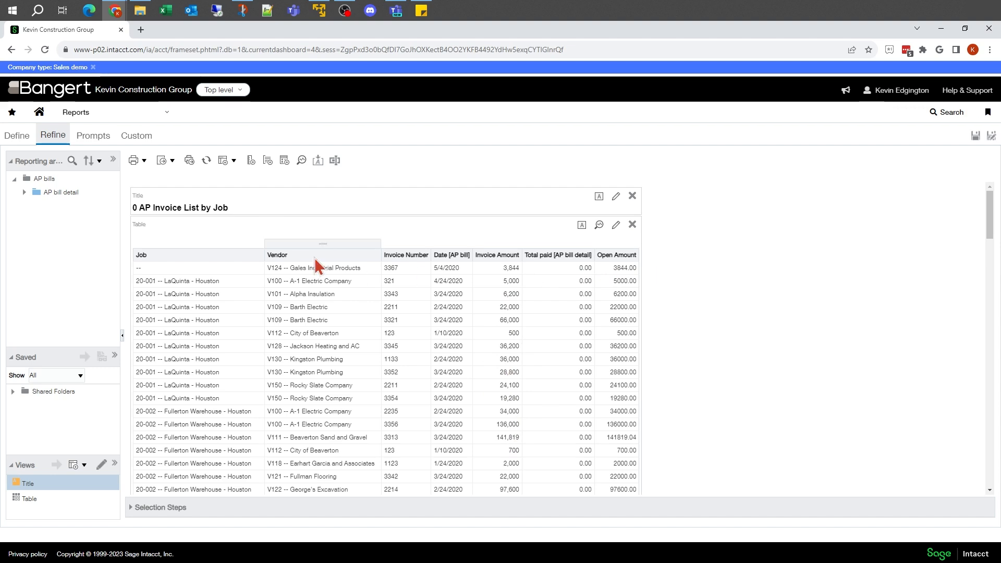
left_click(18, 134)
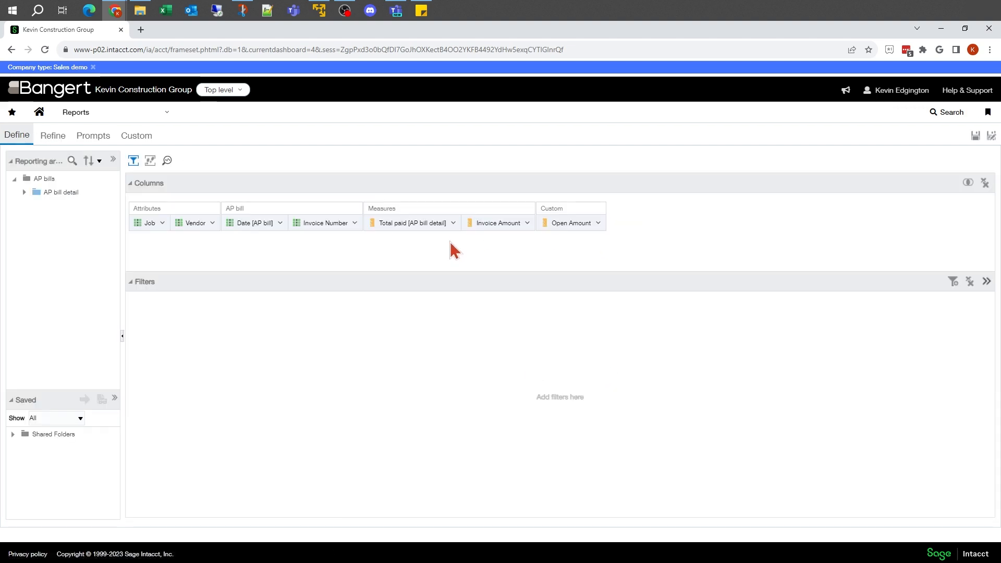
Format Total paid [AP bill detail] as Number with negatives as Parentheses (red): (123), 0 decimal places and the 1000's separator, and apply it.
left_click(452, 224)
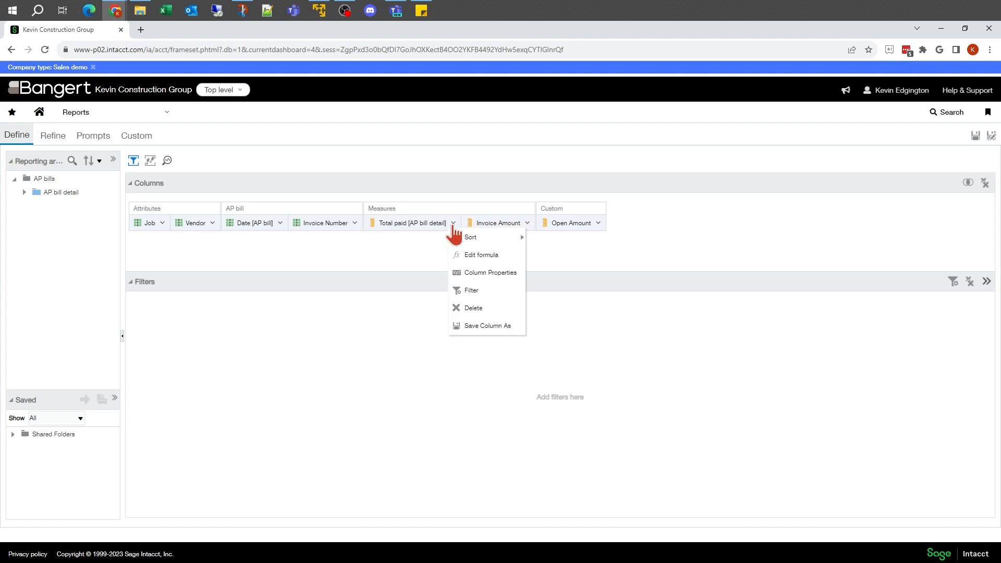
left_click(457, 271)
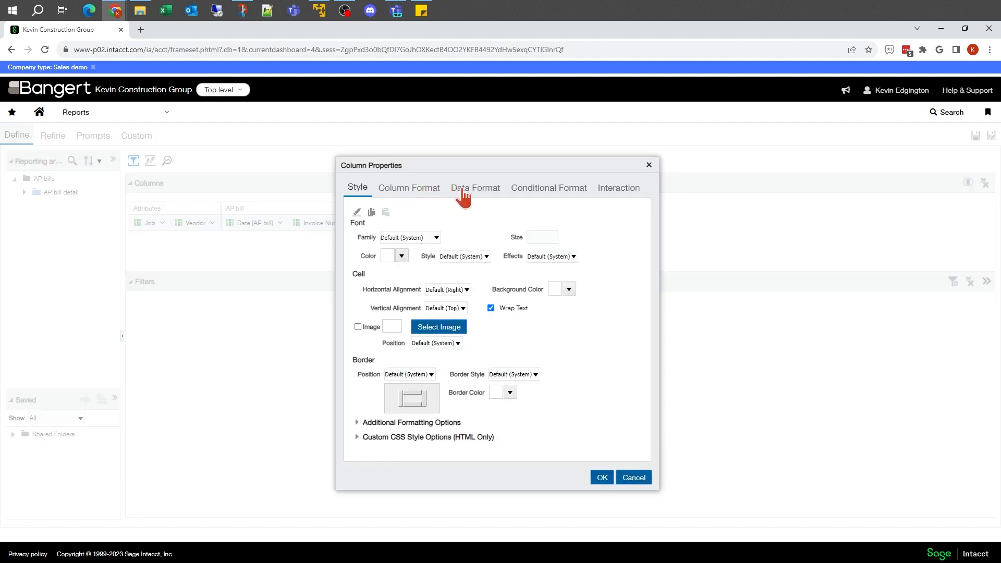
left_click(491, 197)
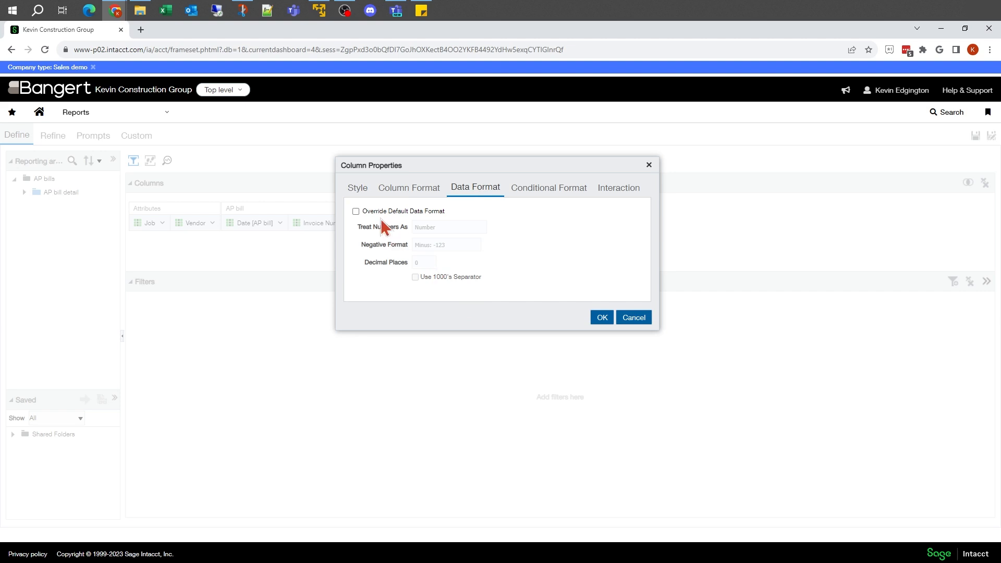
left_click(367, 210)
left_click(444, 244)
left_click(447, 277)
left_click(425, 266)
left_click(424, 269)
left_click(415, 275)
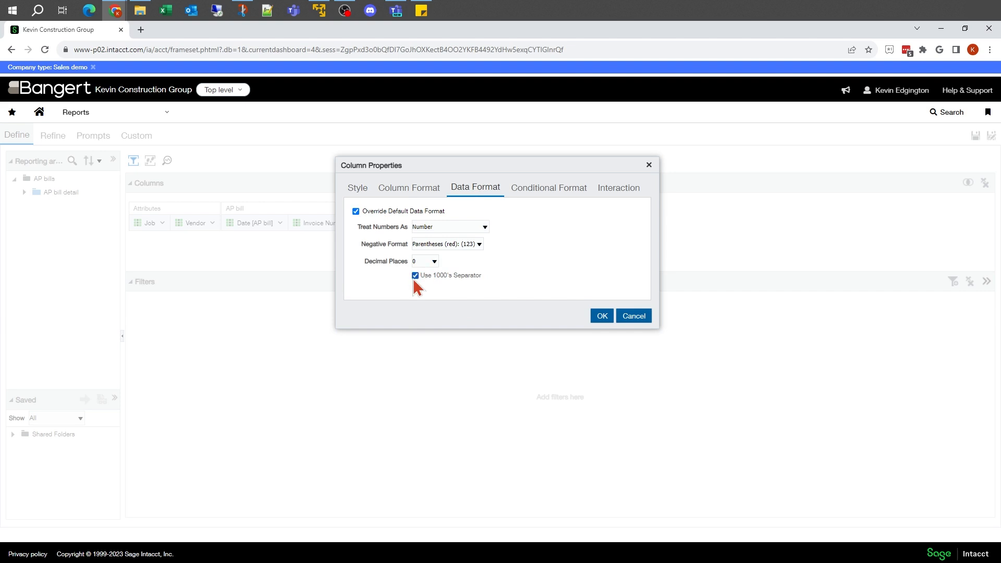
left_click(606, 318)
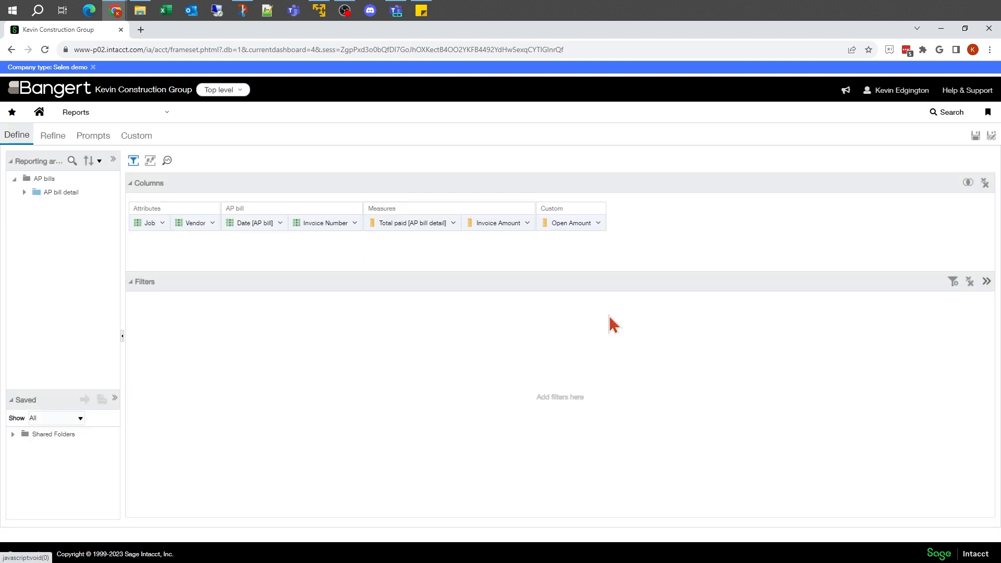
Override Open Amount's data format with Number, 0 decimal places, the 1000's separator and a different negative format, apply it and preview the report.
left_click(598, 223)
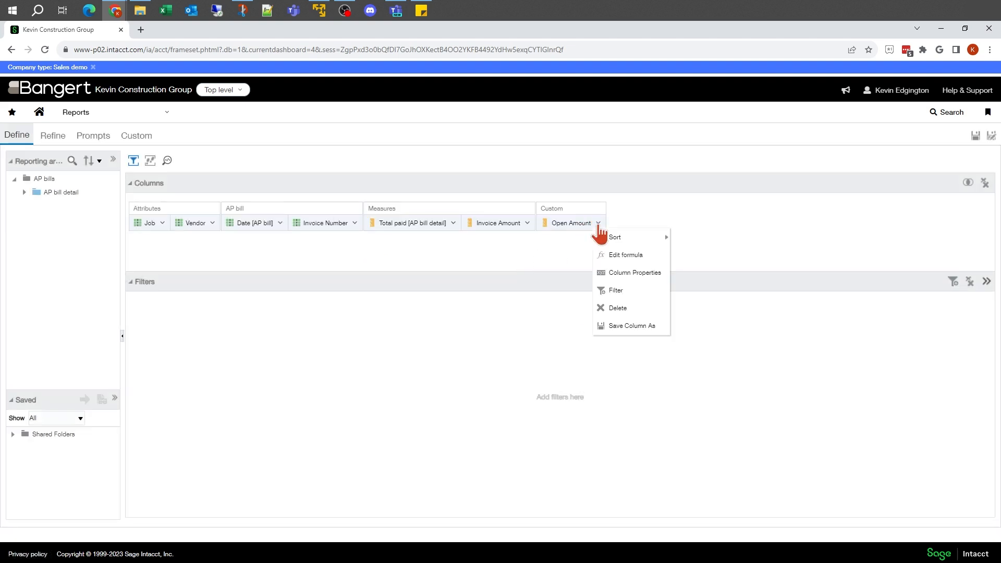
left_click(628, 273)
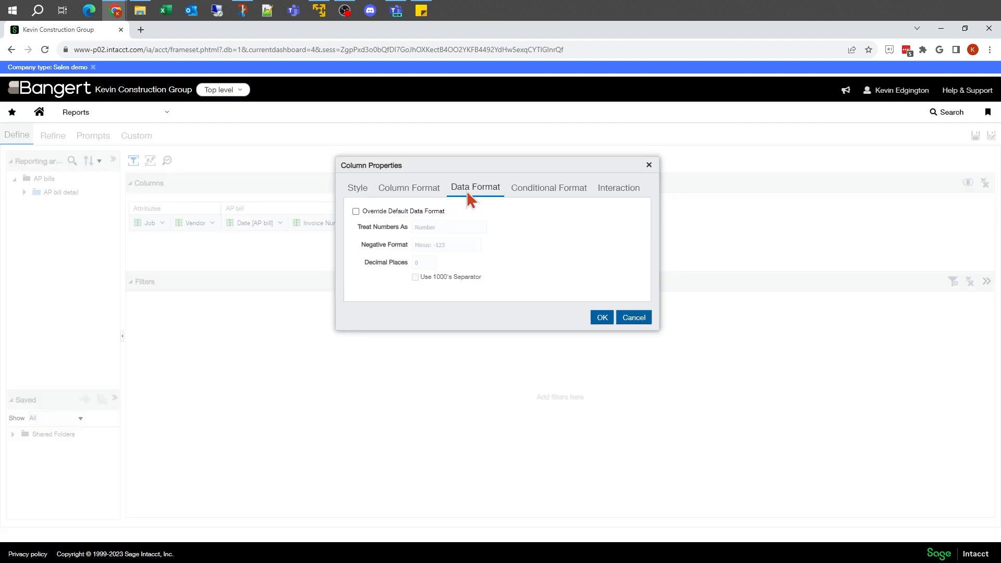
left_click(355, 211)
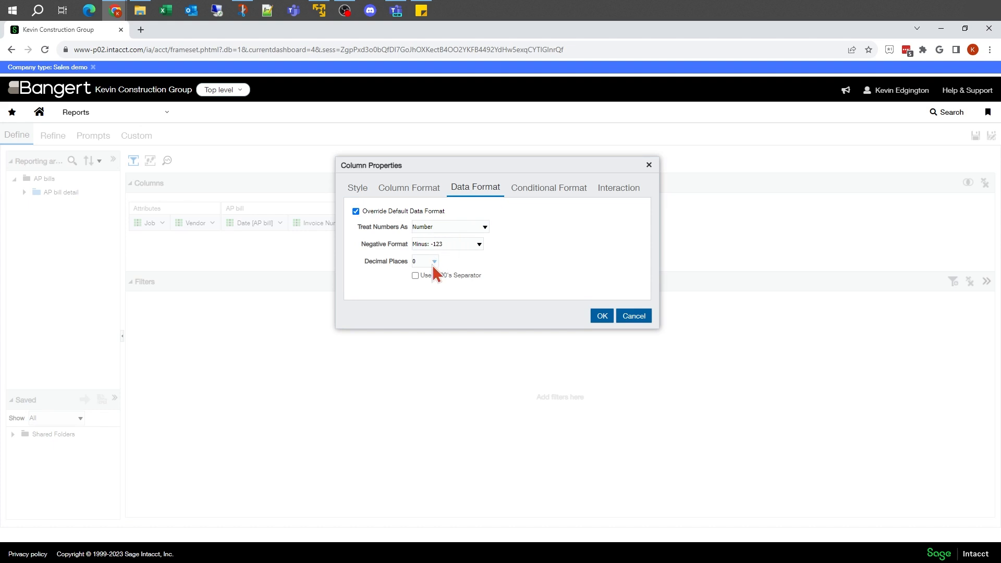
left_click(415, 275)
left_click(468, 244)
left_click(452, 277)
left_click(603, 316)
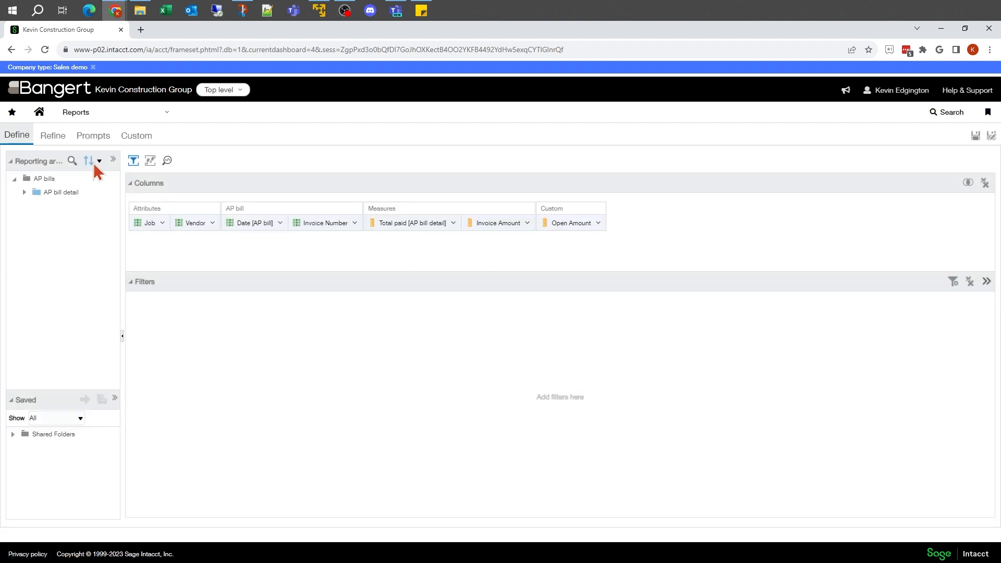
left_click(58, 137)
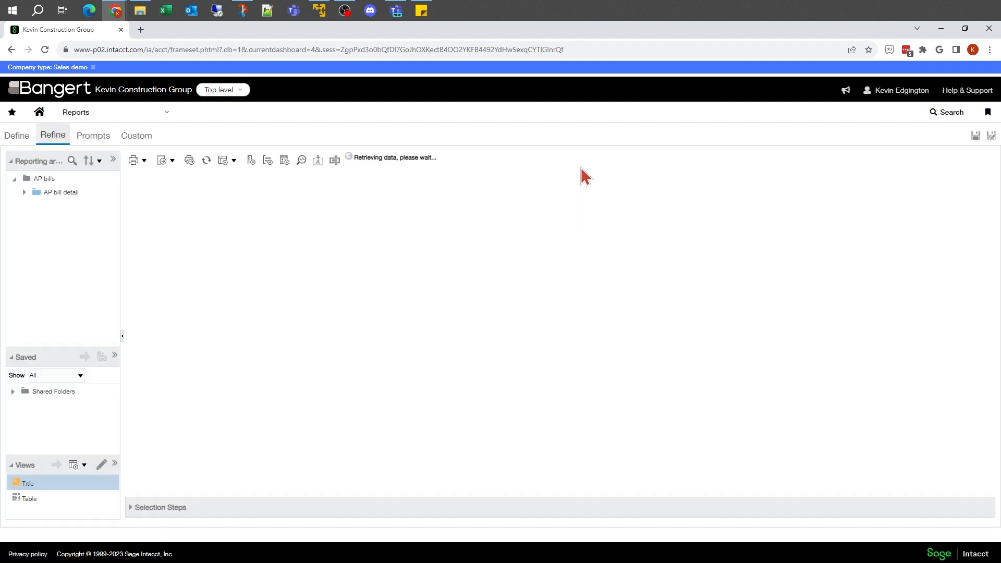